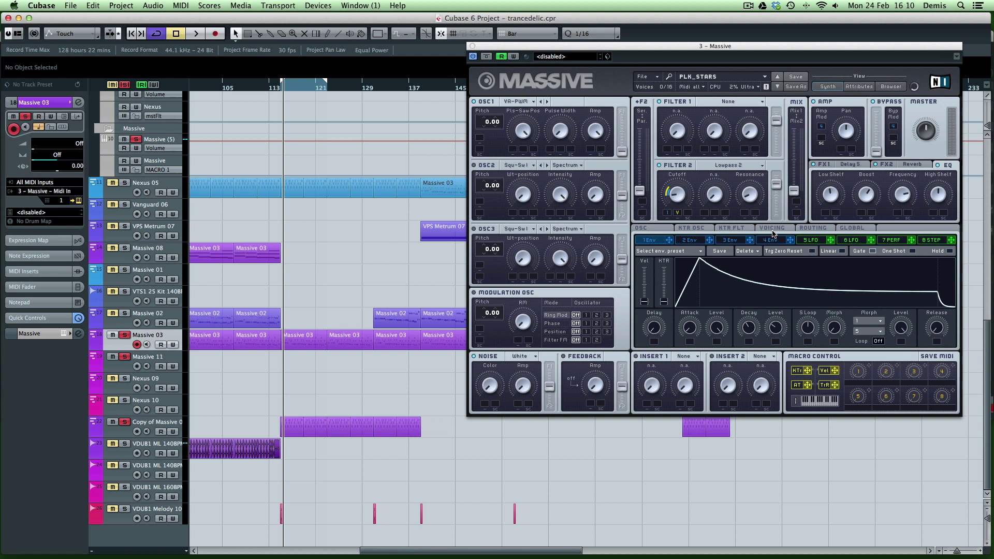
# Step: Play back the PLK_STARS reference sound on the Massive 03 track, with its instrument window moved slightly aside
pyautogui.moveTo(617, 48)
pyautogui.mouseDown()
pyautogui.moveTo(533, 82)
pyautogui.moveTo(552, 58)
pyautogui.moveTo(612, 62)
pyautogui.mouseUp()
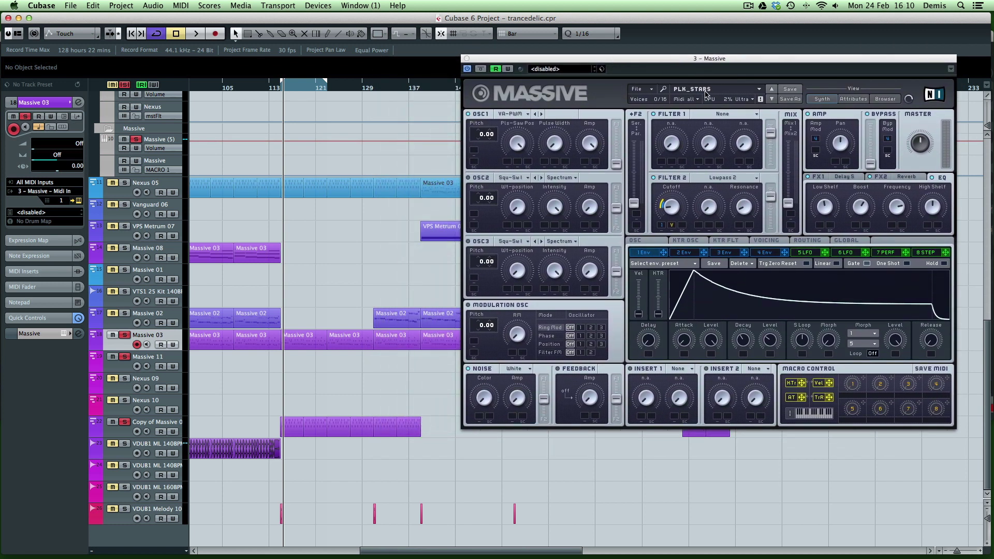
pyautogui.press('space')
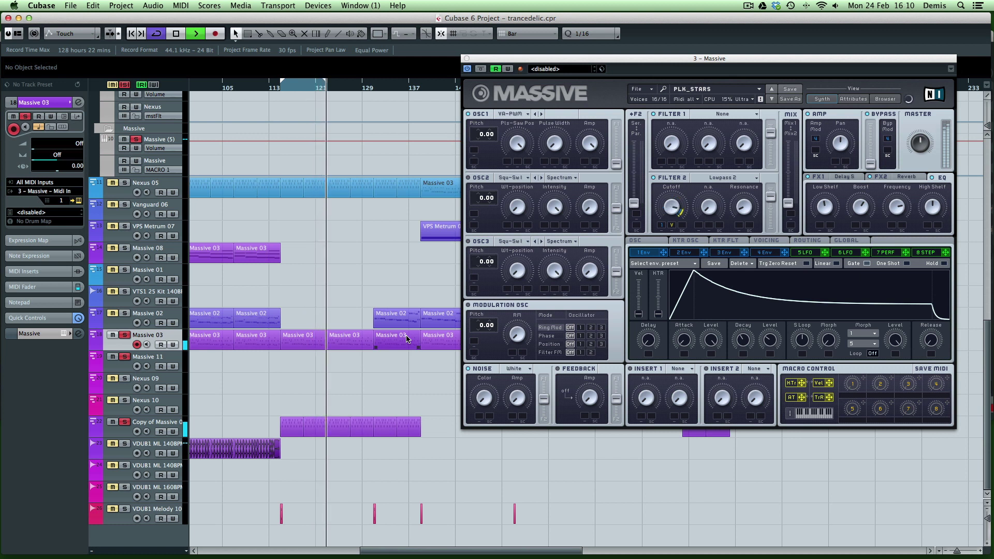
pyautogui.press('space')
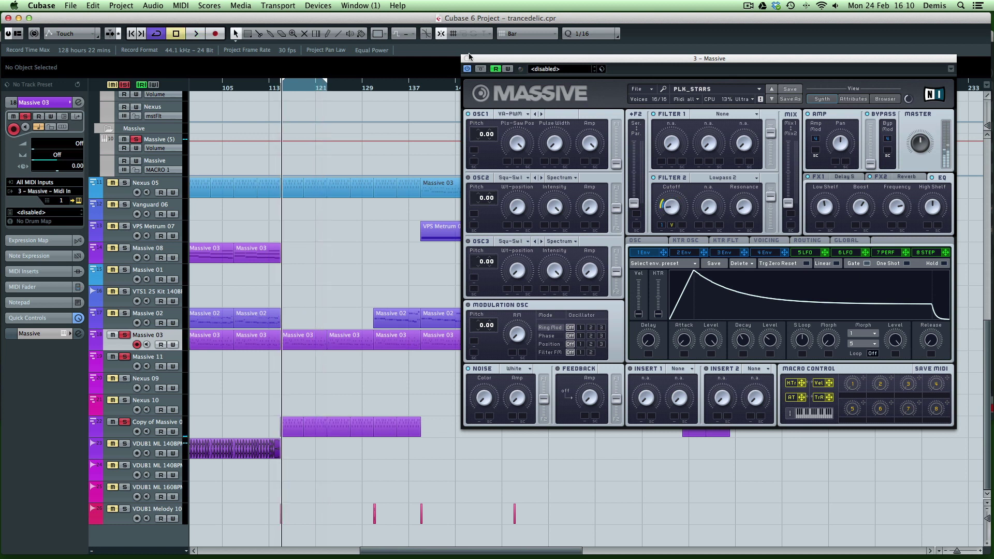
# Step: Move the Massive 03 clip at bar 115 down onto the Massive 11 track
pyautogui.click(152, 358)
pyautogui.moveTo(302, 341)
pyautogui.mouseDown()
pyautogui.moveTo(305, 363)
pyautogui.moveTo(297, 338)
pyautogui.moveTo(285, 348)
pyautogui.mouseUp()
pyautogui.press('space')
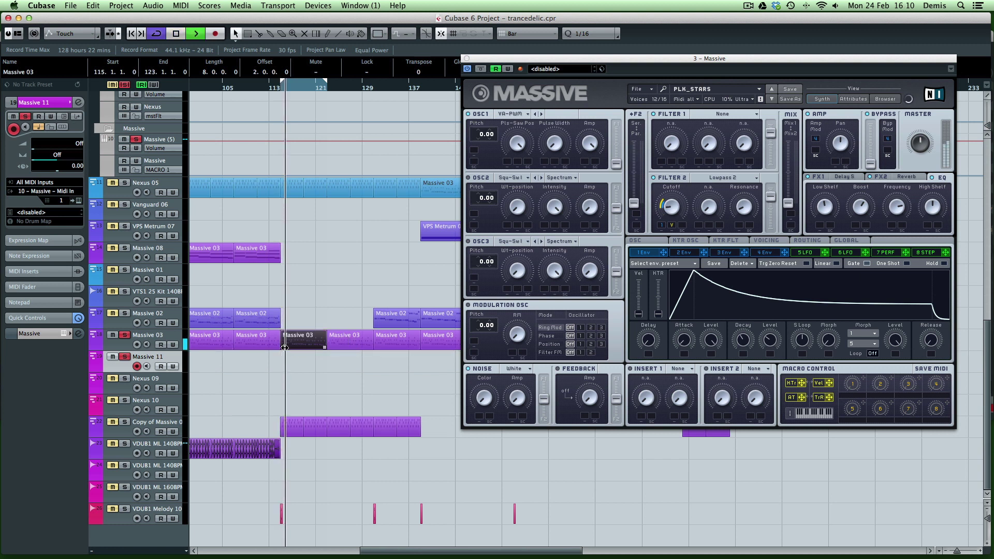
pyautogui.press('space')
pyautogui.moveTo(287, 348); pyautogui.dragTo(295, 358)
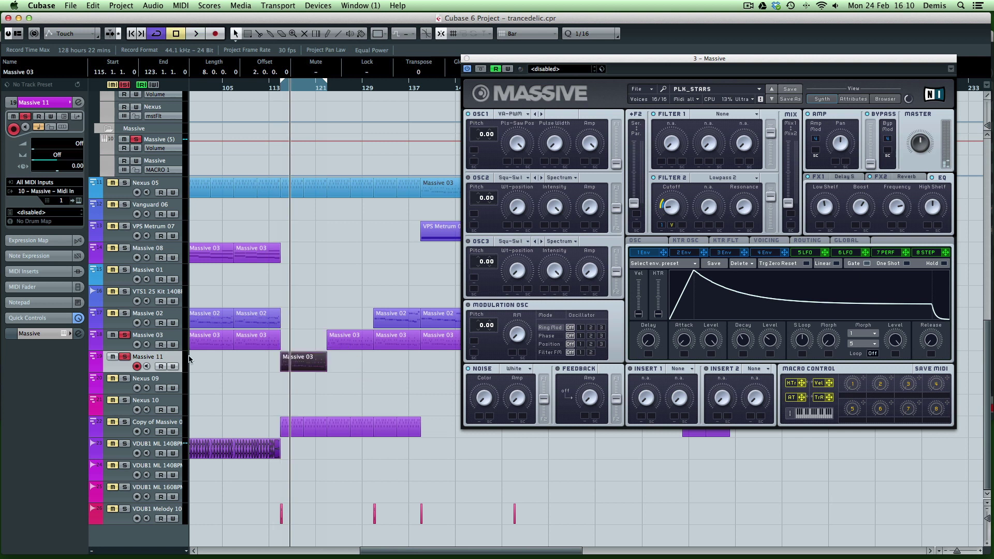
# Step: Open the Massive instrument of the Massive 11 track and close the window holding the PLK_STARS sound
pyautogui.click(63, 334)
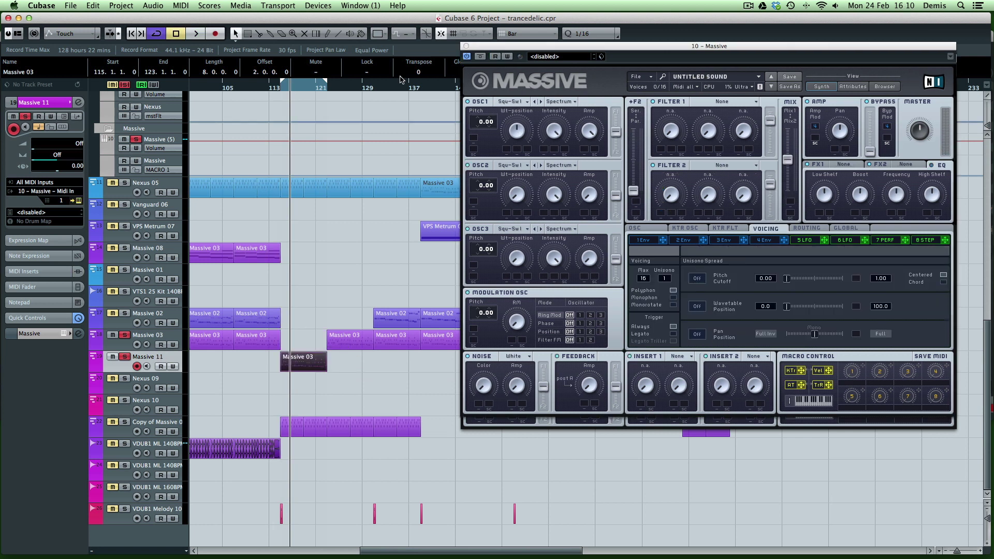
pyautogui.moveTo(505, 58); pyautogui.dragTo(274, 155)
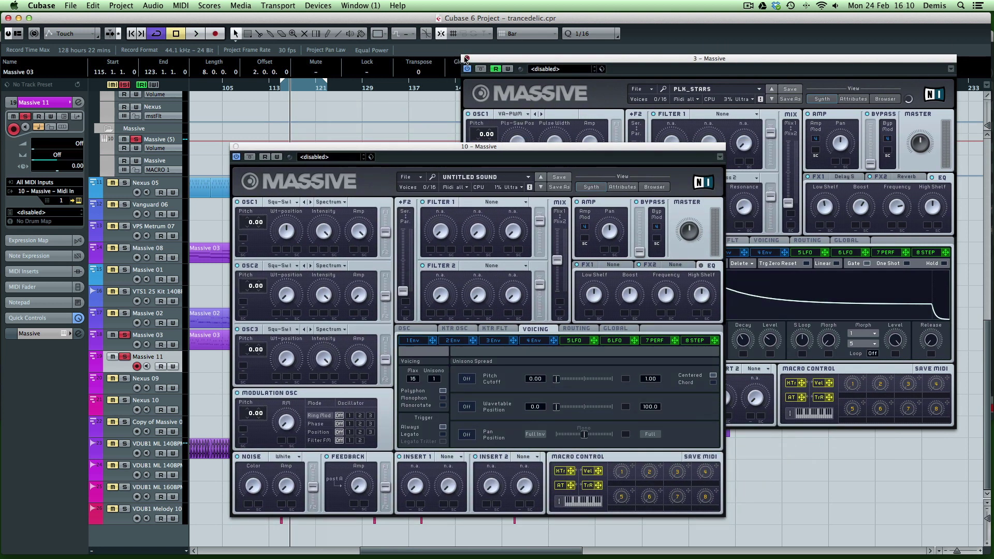
pyautogui.click(466, 59)
pyautogui.moveTo(485, 156); pyautogui.dragTo(585, 47)
pyautogui.click(505, 73)
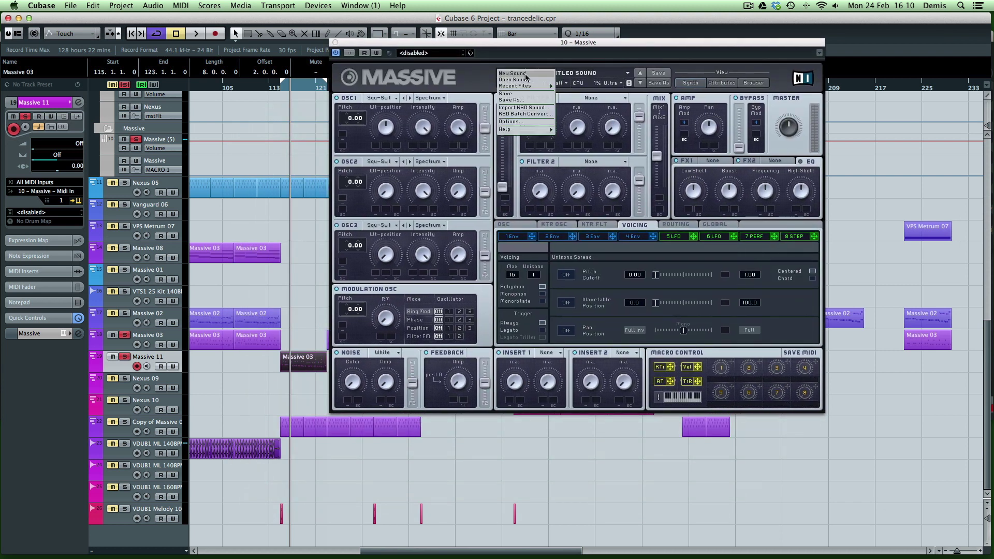
pyautogui.click(407, 65)
# Step: Audition the moved clip through the untitled sound and reposition the instrument window over the arrangement
pyautogui.press('space')
pyautogui.press('space')
pyautogui.moveTo(502, 45); pyautogui.dragTo(588, 36)
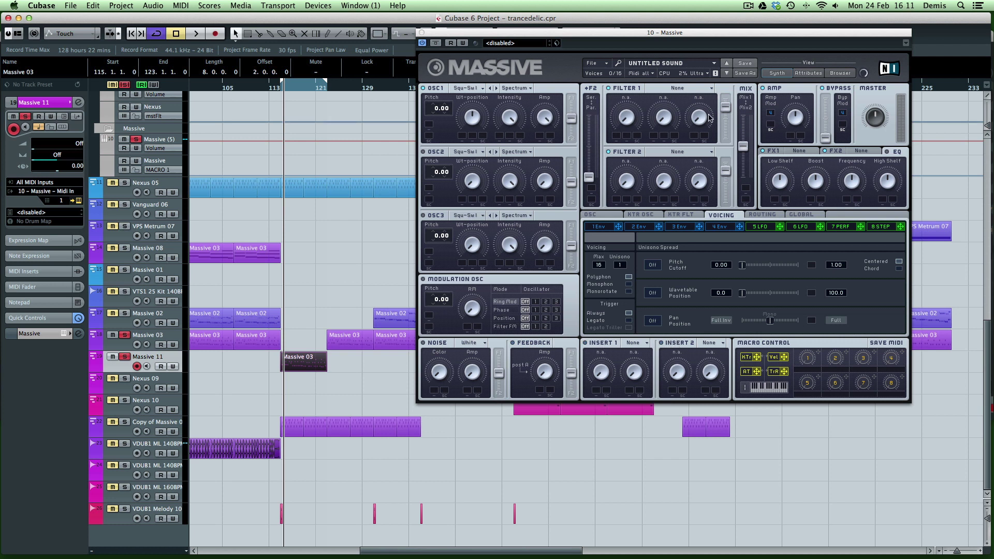
pyautogui.moveTo(613, 32); pyautogui.dragTo(570, 51)
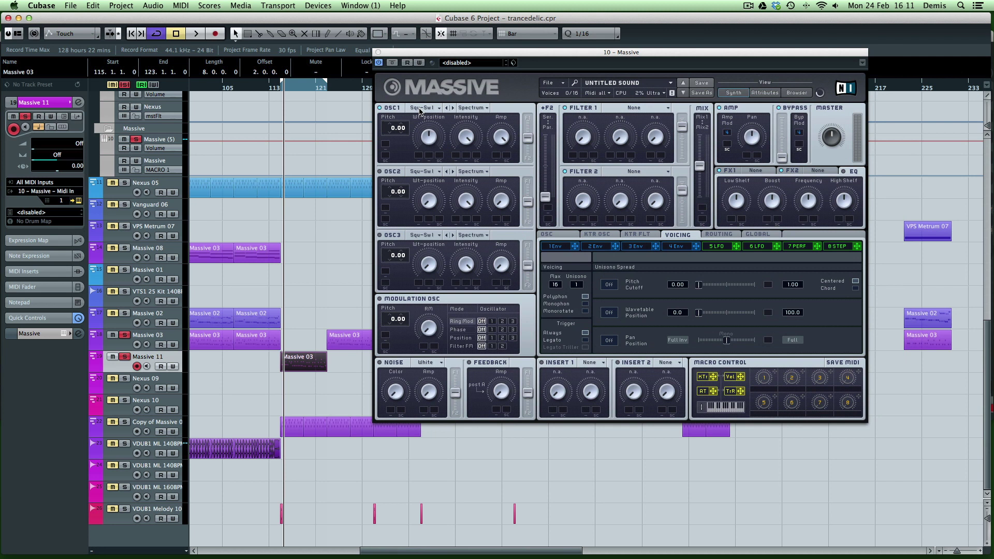
# Step: Set oscillator 1 to the Pulse-Saw PWM wavetable, route it fully to Filter 2 and audition the clip
pyautogui.click(423, 109)
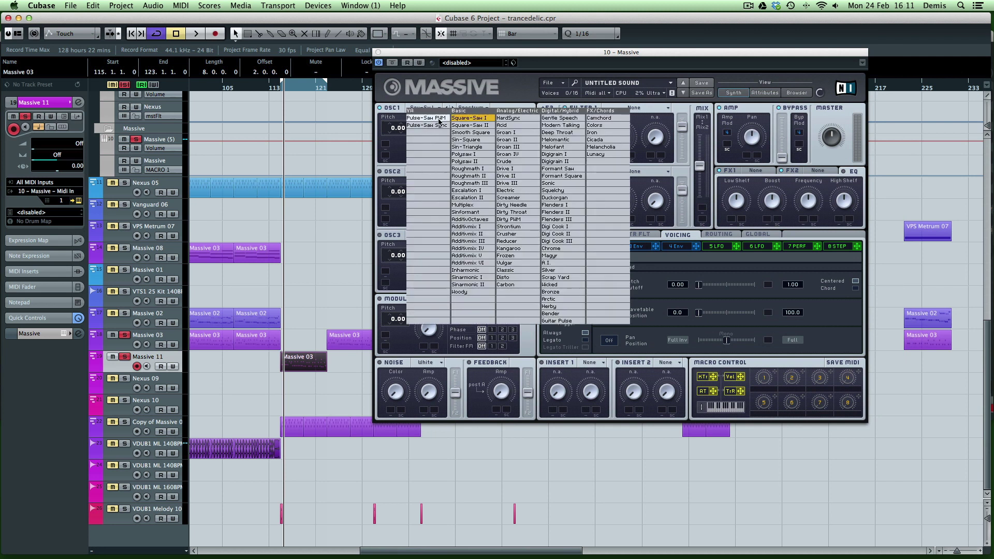
pyautogui.click(440, 118)
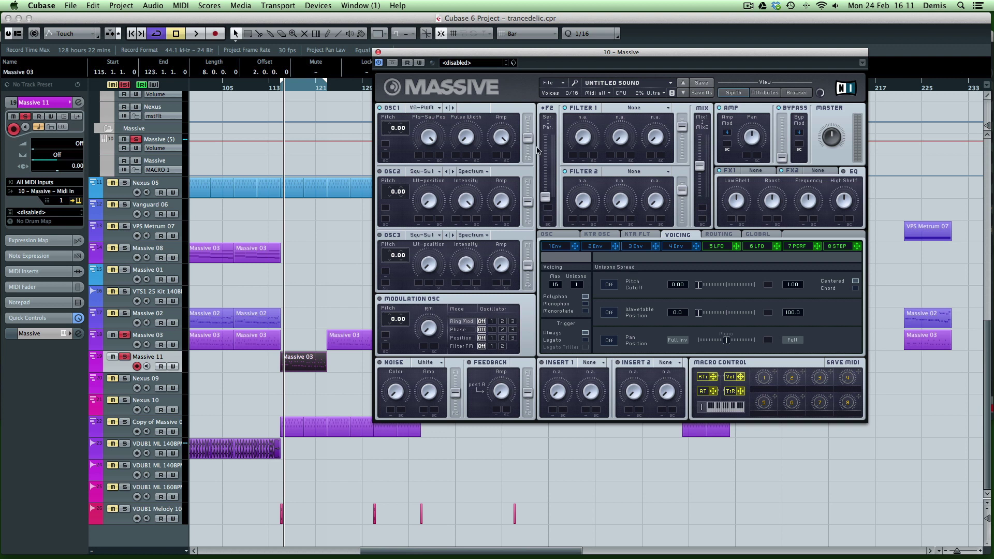
pyautogui.moveTo(528, 142); pyautogui.dragTo(527, 188)
pyautogui.press('space')
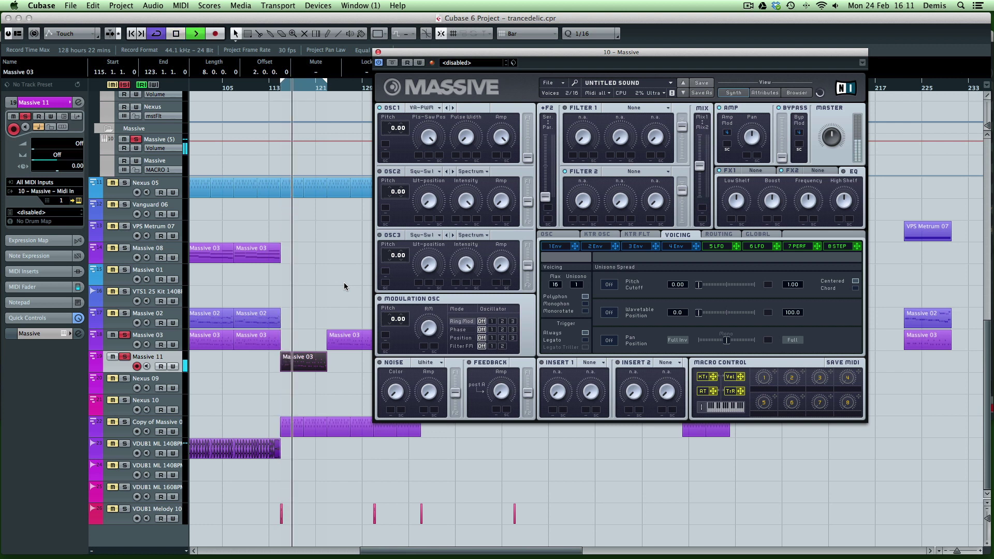
pyautogui.press('space')
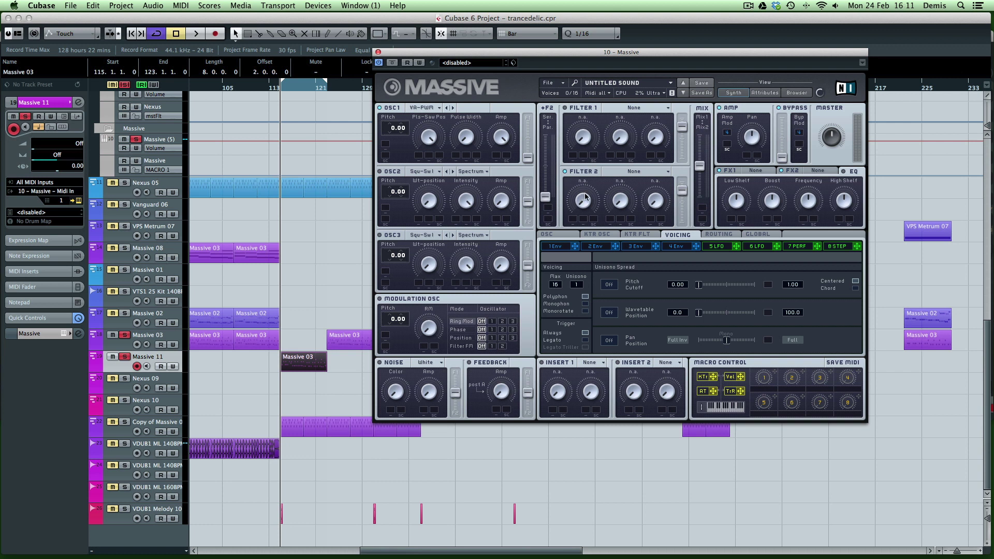
# Step: Set Filter 2 to Lowpass 2 and lower its cutoff while auditioning the clip
pyautogui.click(651, 171)
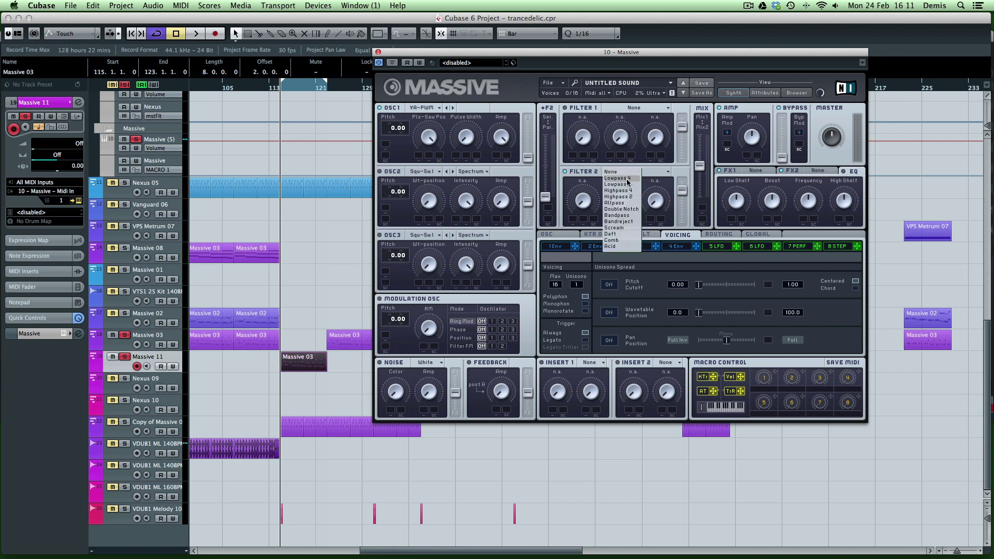
pyautogui.click(631, 185)
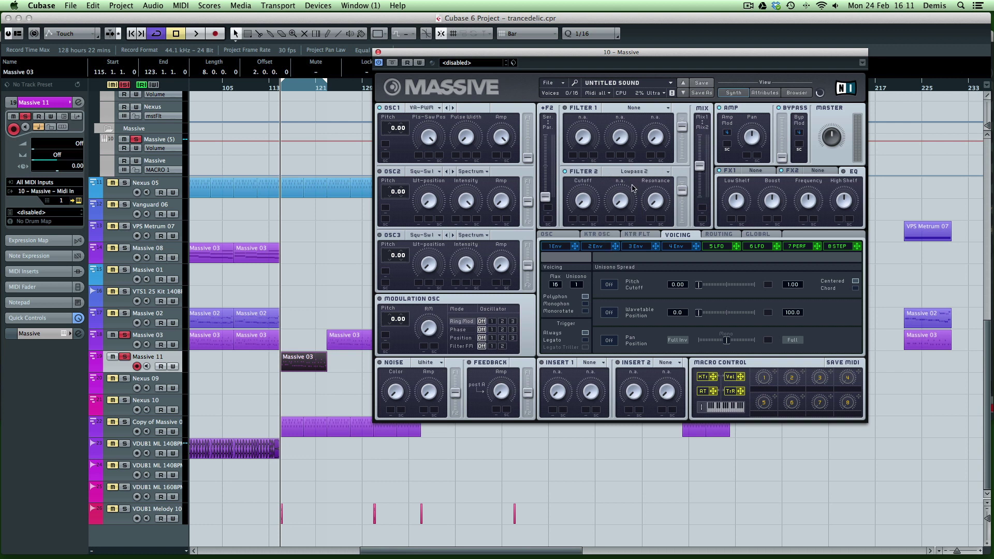
pyautogui.press('space')
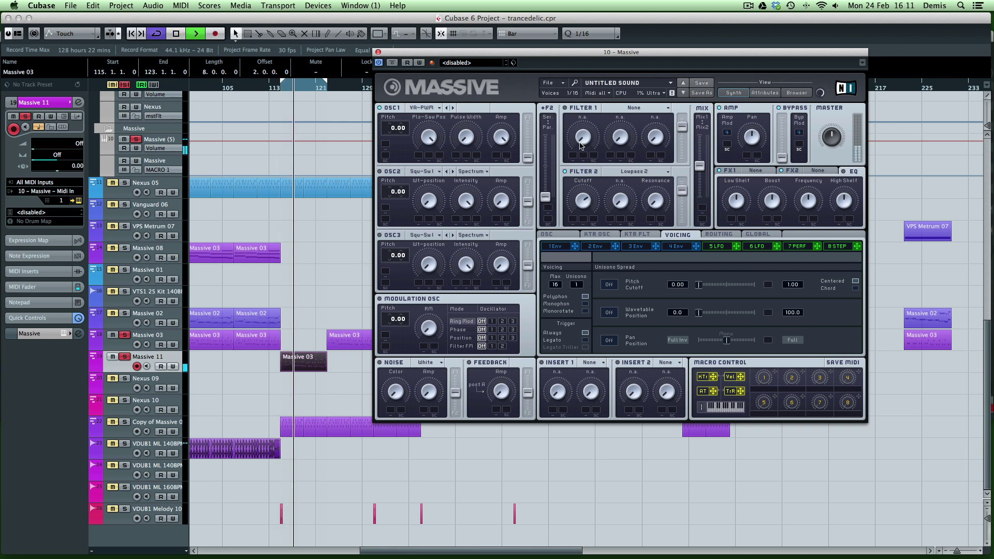
pyautogui.press('space')
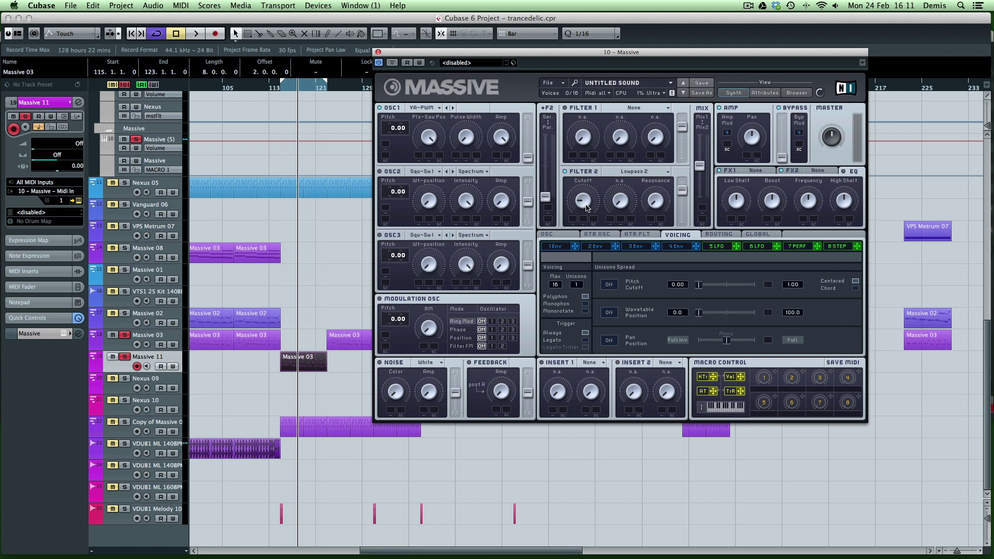
pyautogui.press('space')
pyautogui.press('space')
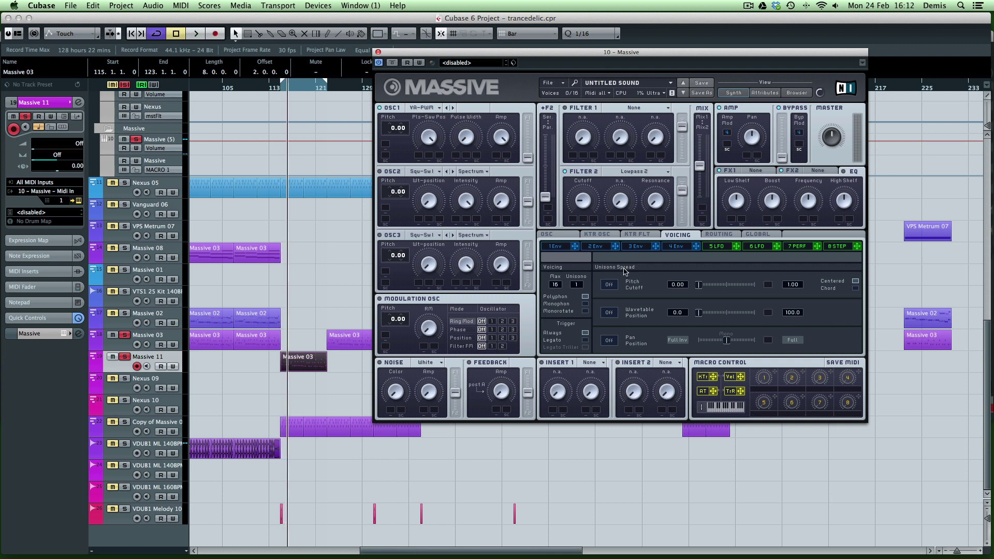
# Step: Shorten the release of envelope 1 and assign the envelope to modulate the Filter 2 cutoff, auditioning the result
pyautogui.click(558, 246)
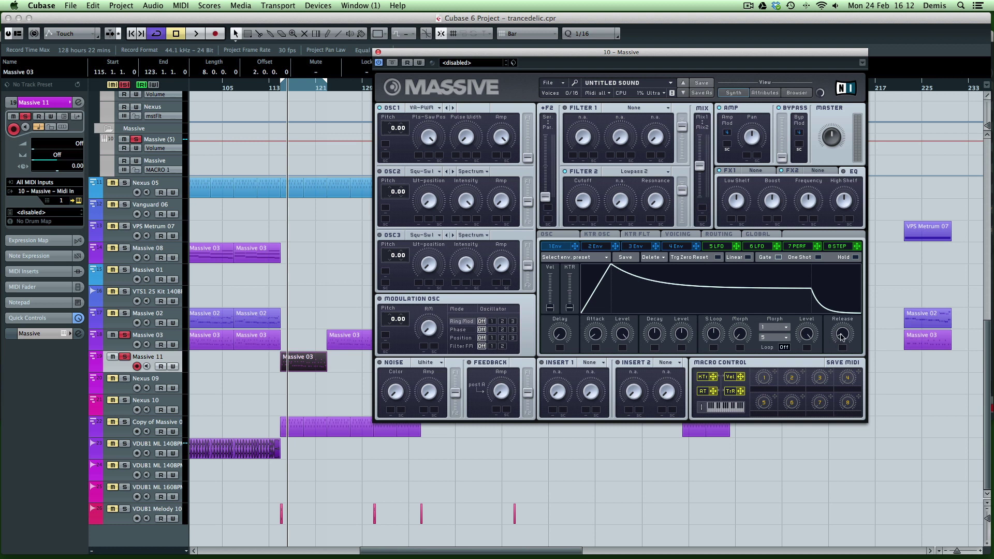
pyautogui.moveTo(843, 339); pyautogui.dragTo(839, 404)
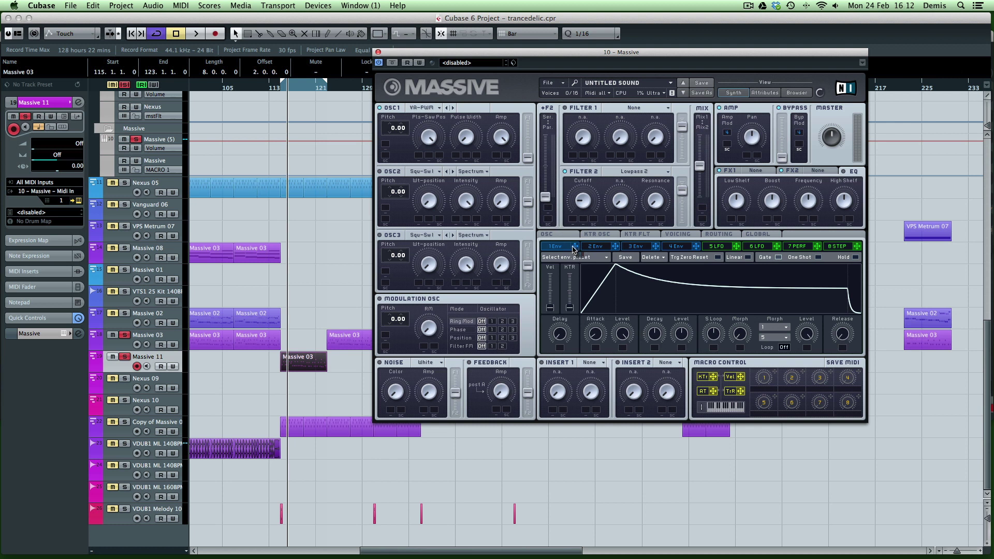
pyautogui.moveTo(574, 247); pyautogui.dragTo(573, 219)
pyautogui.press('space')
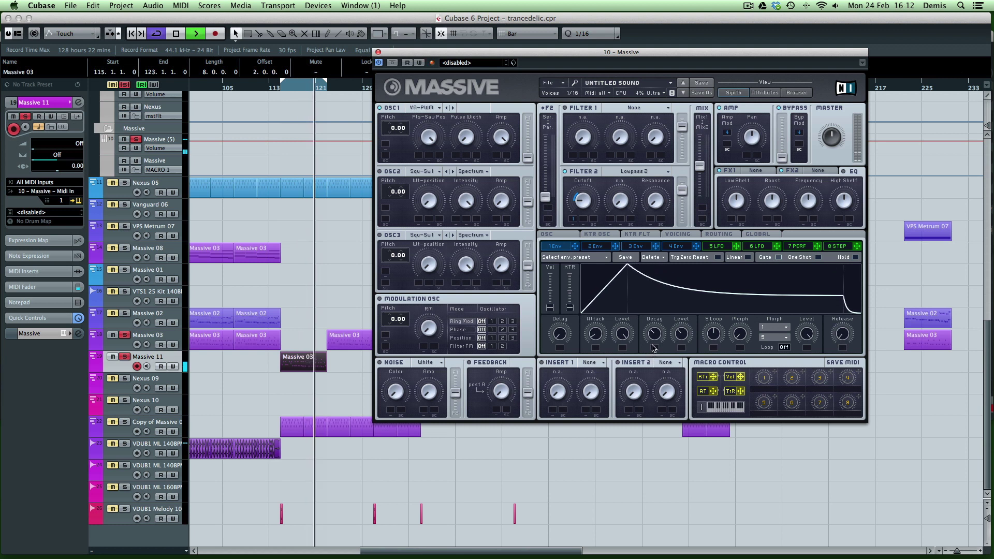
pyautogui.press('space')
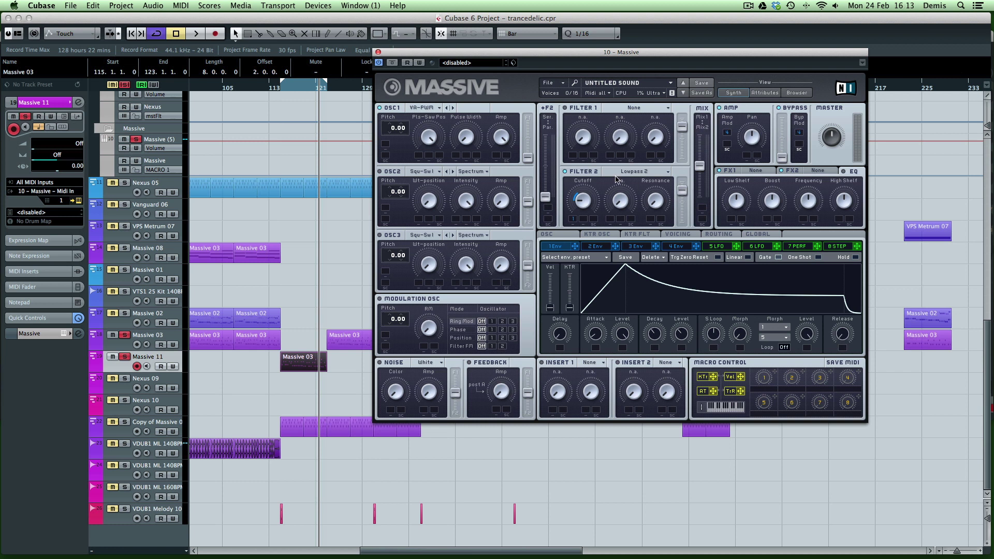
# Step: Raise the Filter 2 cutoff to about the middle of its range and audition the clip
pyautogui.moveTo(584, 203); pyautogui.dragTo(583, 184)
pyautogui.press('space')
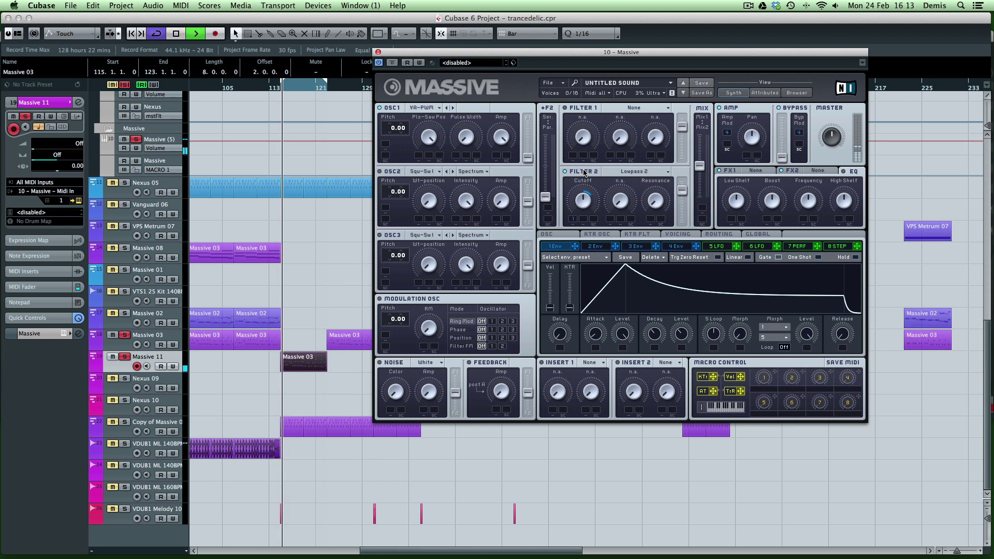
pyautogui.press('space')
# Step: Load Delay Synced as the FX1 effect and audition the clip with the delay
pyautogui.click(727, 171)
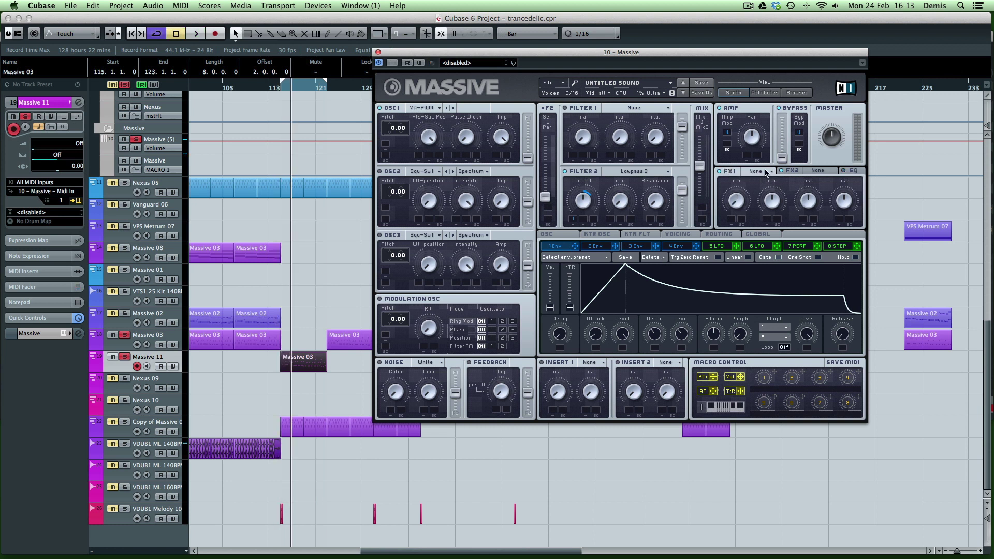
pyautogui.click(759, 171)
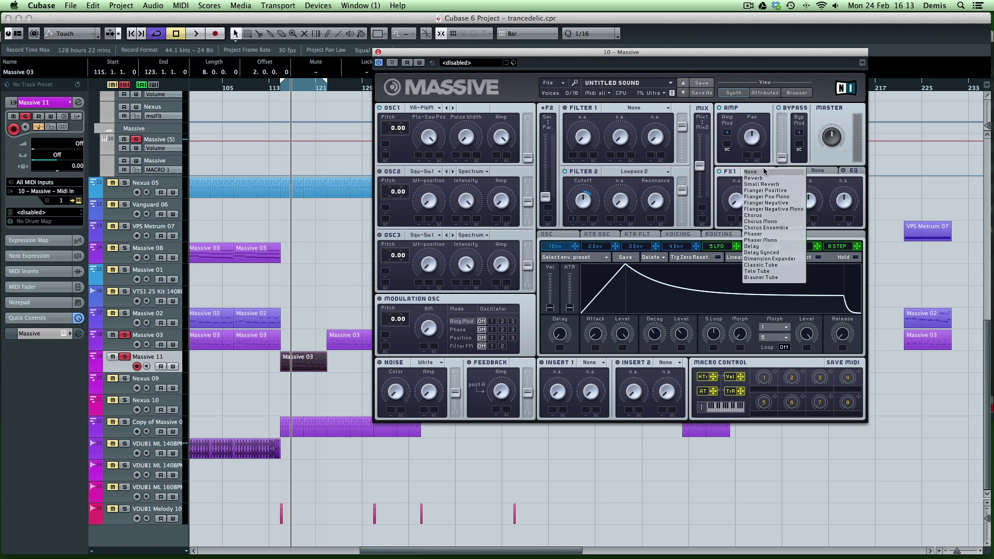
pyautogui.click(762, 252)
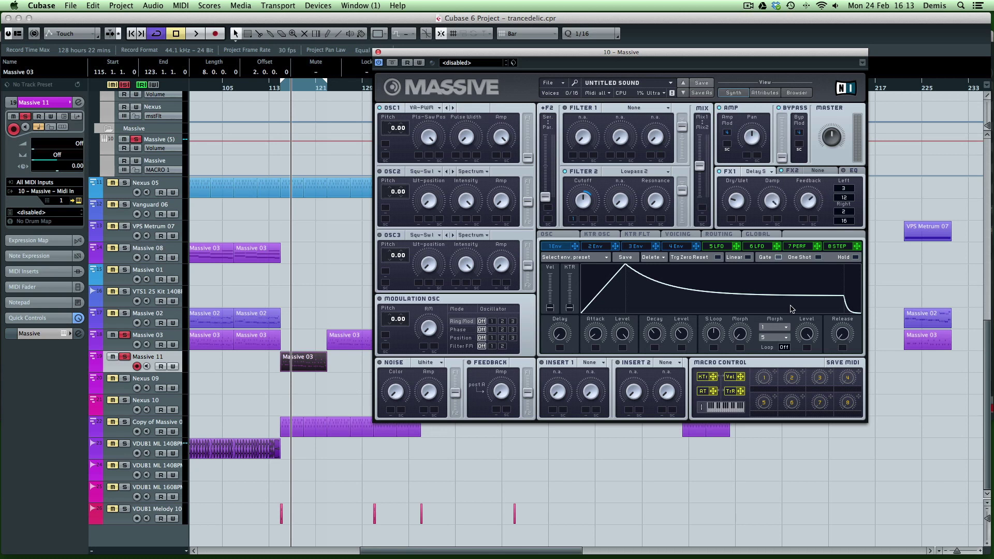
pyautogui.press('space')
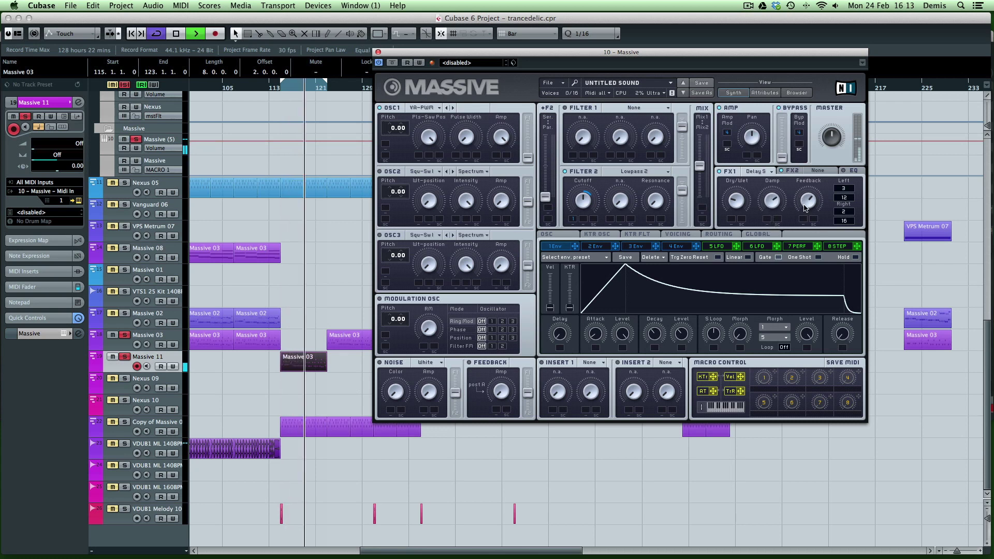
pyautogui.press('space')
pyautogui.press('1')
pyautogui.press('space')
pyautogui.press('space')
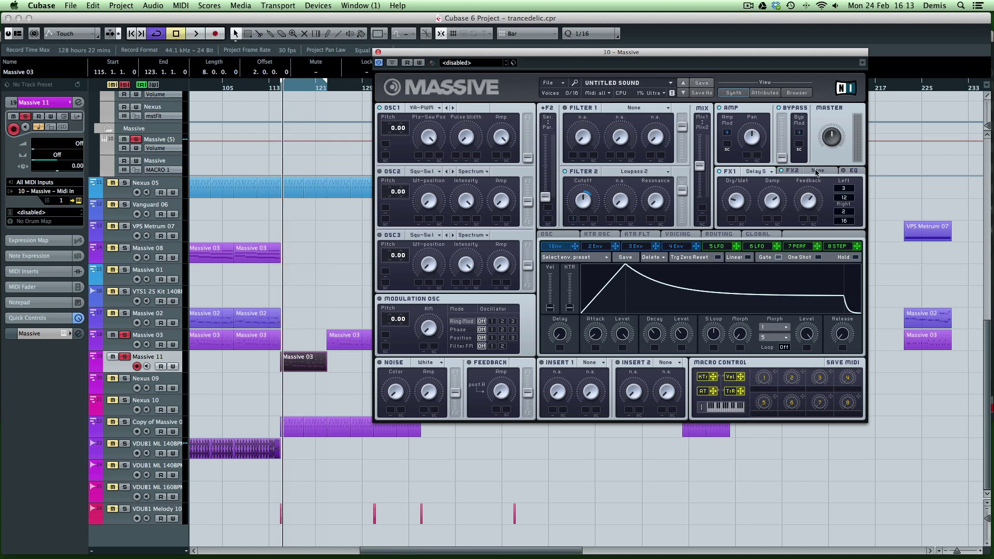
# Step: Load Reverb as the FX2 effect, increase its size and audition the clip
pyautogui.click(792, 173)
pyautogui.click(821, 172)
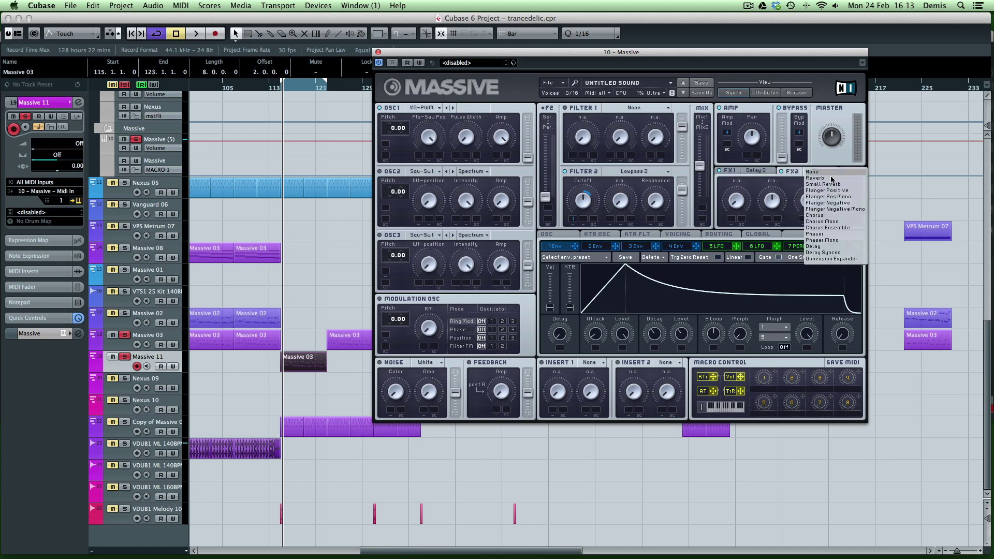
pyautogui.click(835, 179)
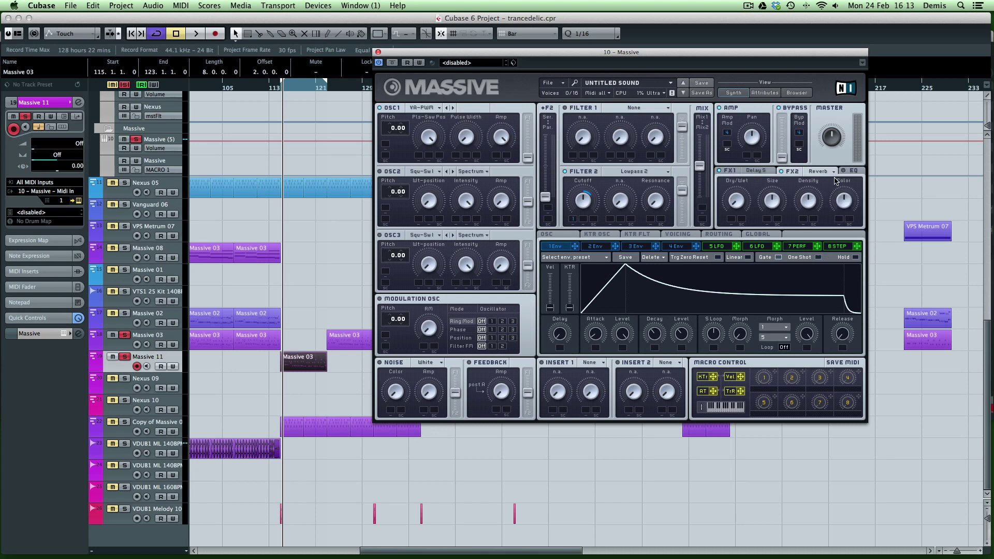
pyautogui.moveTo(779, 199); pyautogui.dragTo(782, 187)
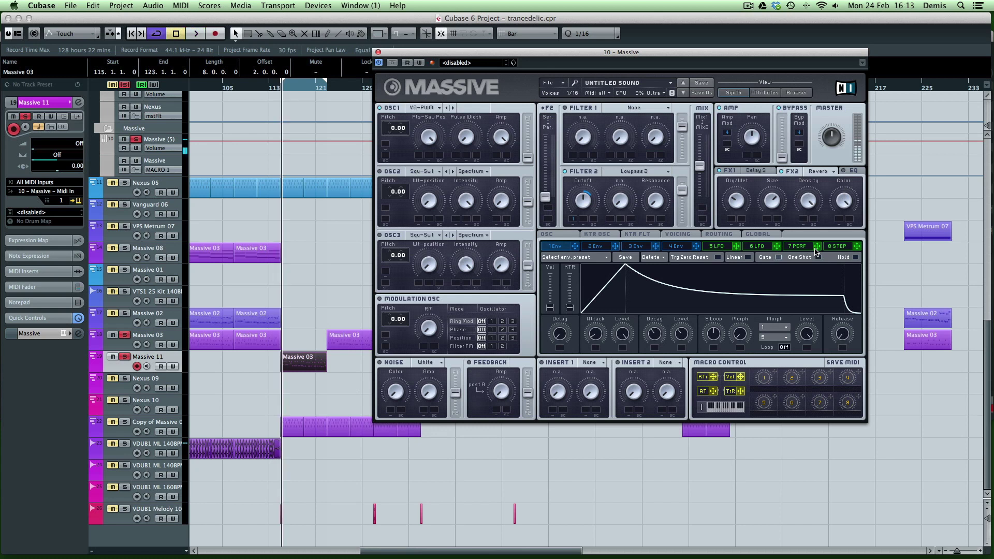
pyautogui.press('space')
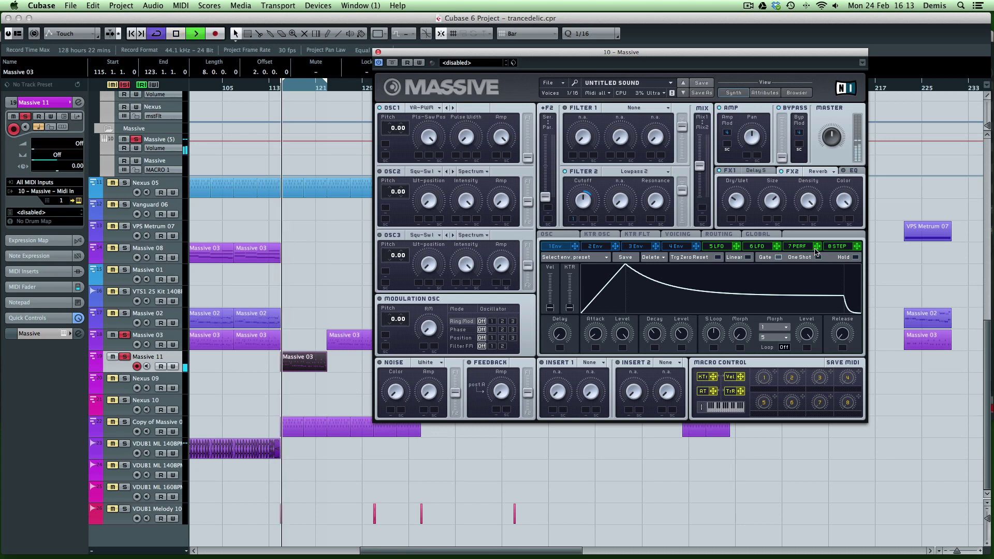
pyautogui.press('space')
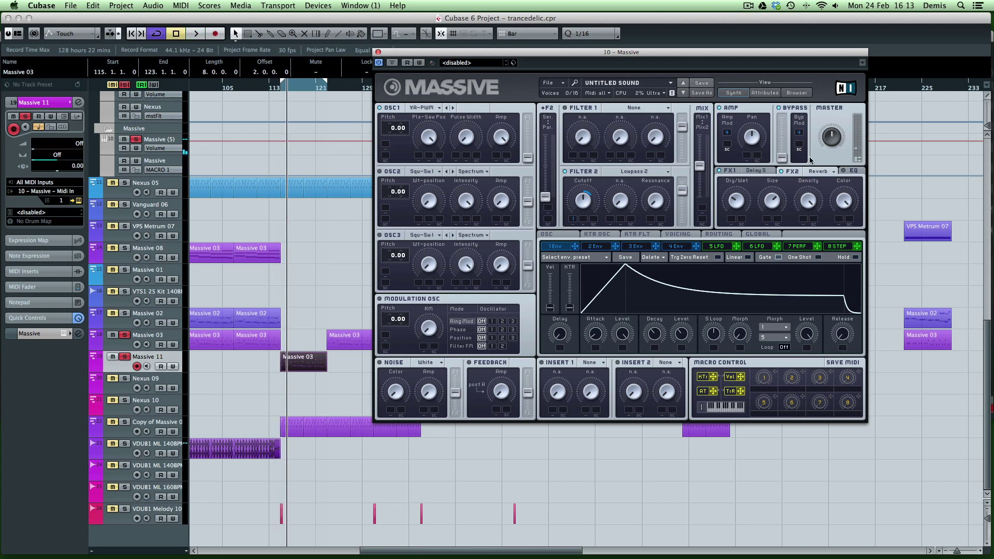
# Step: Lower the Filter 2 cutoff and assign velocity to modulate it, auditioning the clip
pyautogui.click(853, 173)
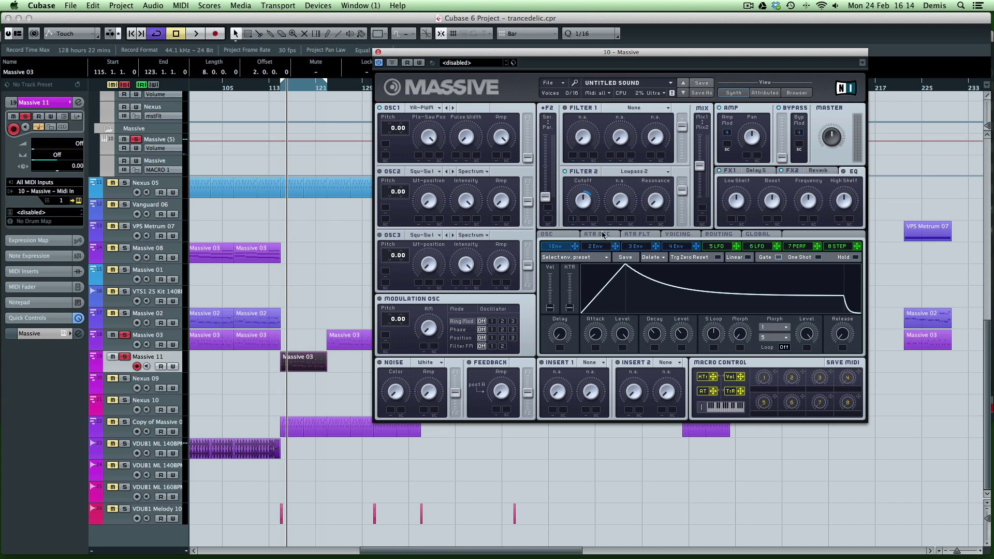
pyautogui.moveTo(585, 203); pyautogui.dragTo(581, 226)
pyautogui.moveTo(742, 380); pyautogui.dragTo(584, 223)
pyautogui.moveTo(584, 222); pyautogui.dragTo(584, 222)
pyautogui.press('space')
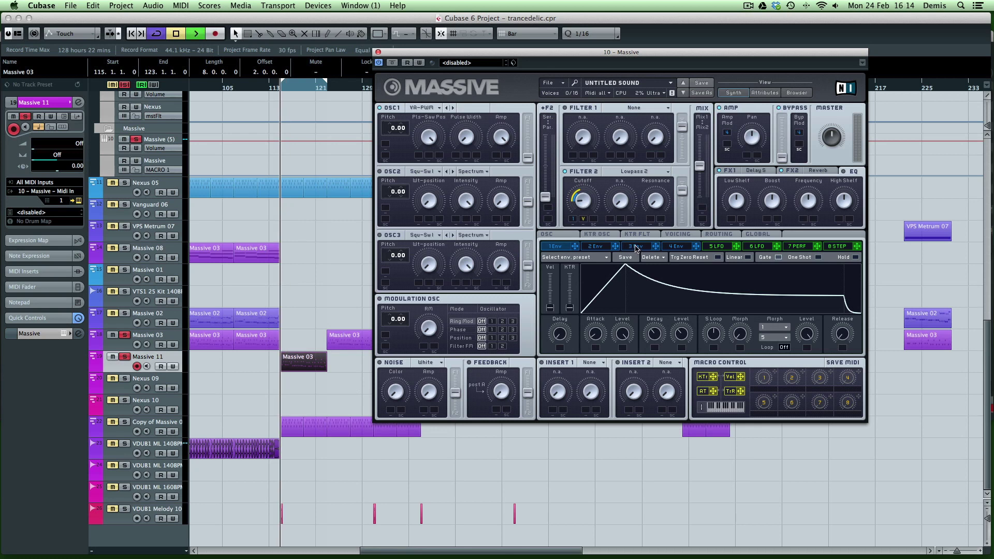
pyautogui.press('space')
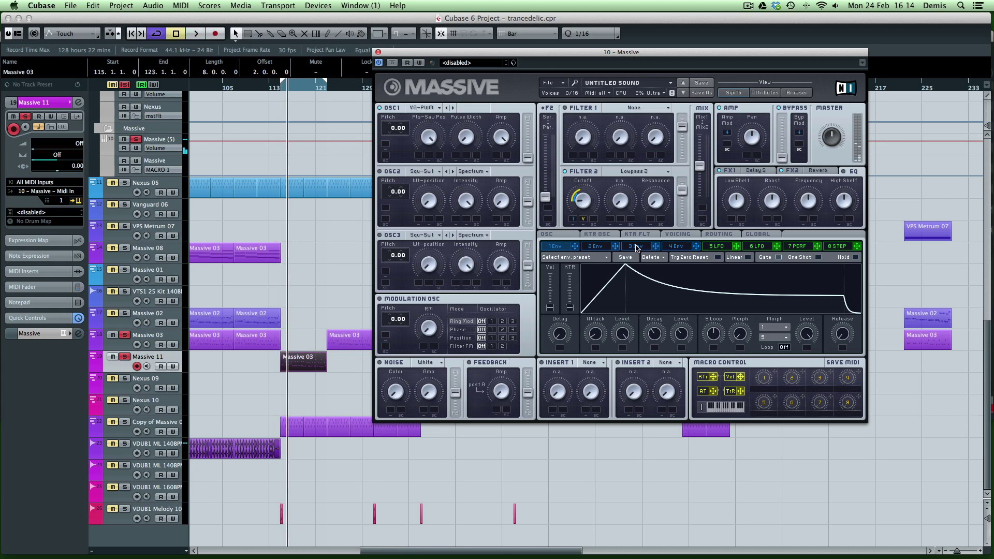
pyautogui.press('space')
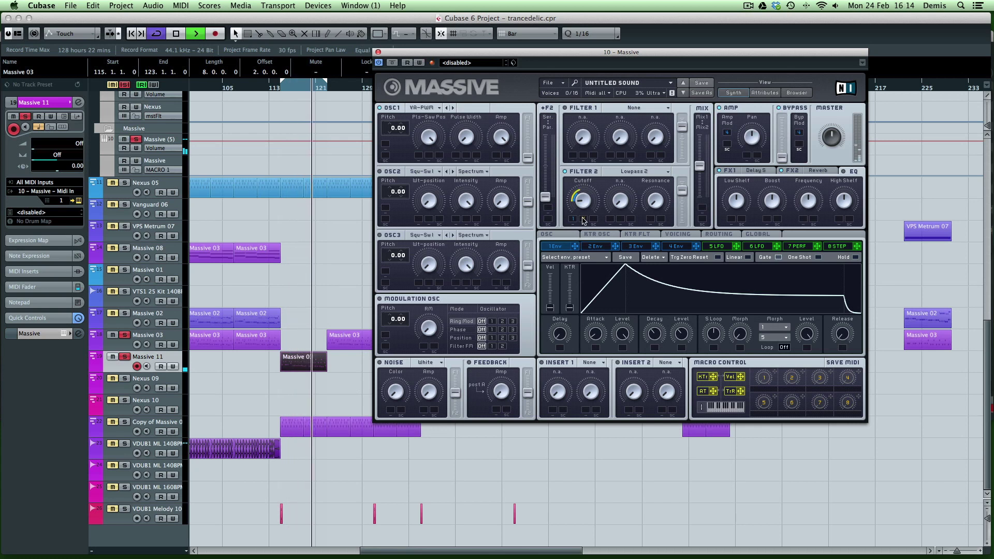
pyautogui.press('space')
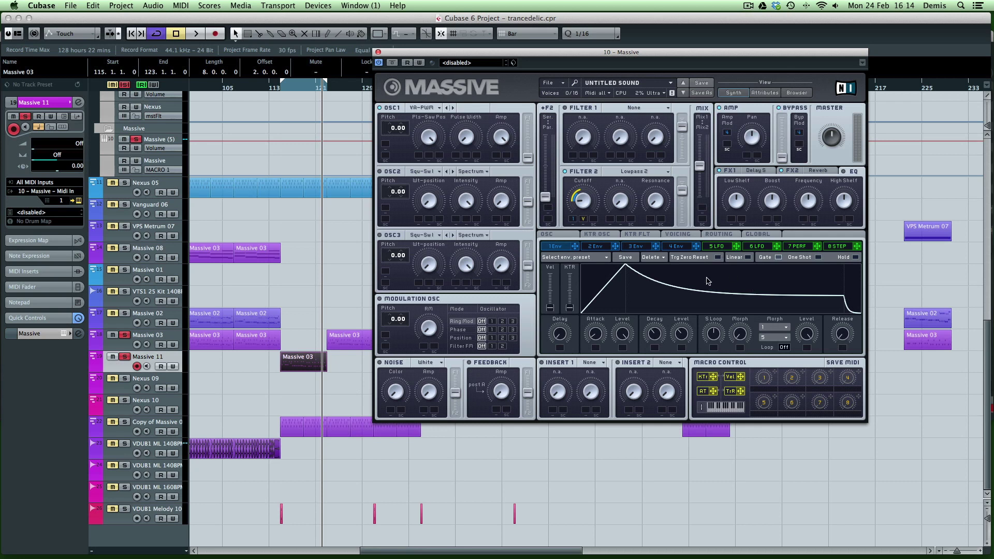
# Step: Set the unisono voices to 2 in the voicing settings while the clip plays
pyautogui.click(679, 234)
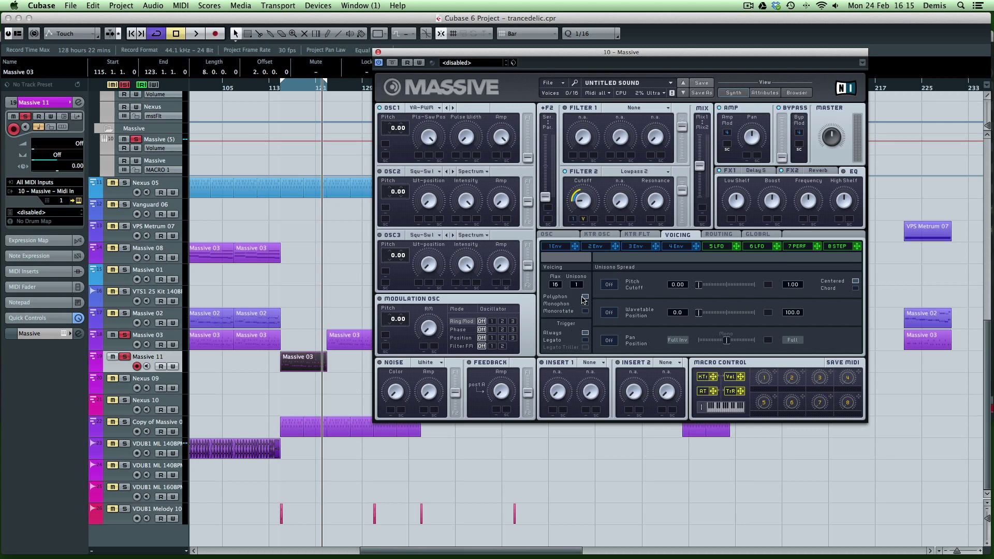
pyautogui.press('space')
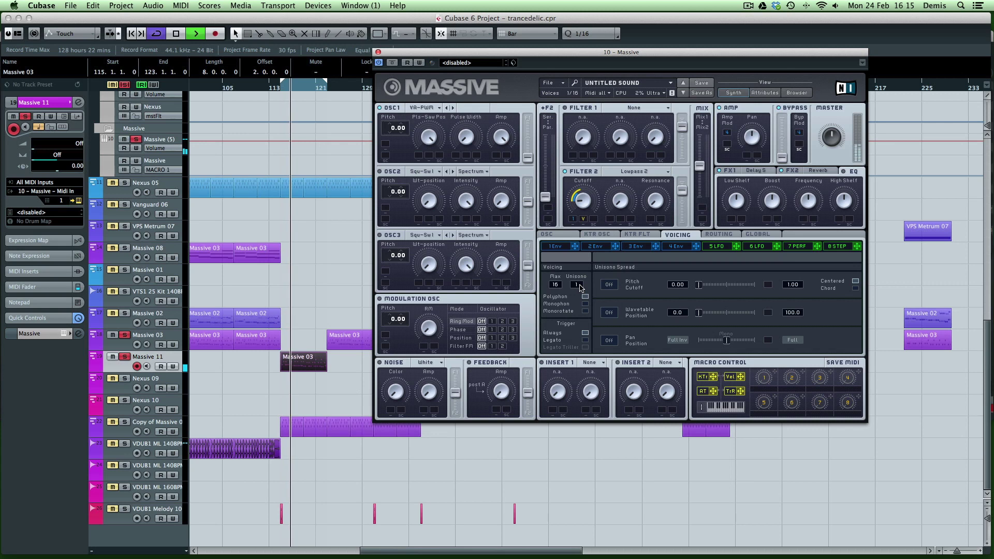
pyautogui.moveTo(581, 288); pyautogui.dragTo(583, 285)
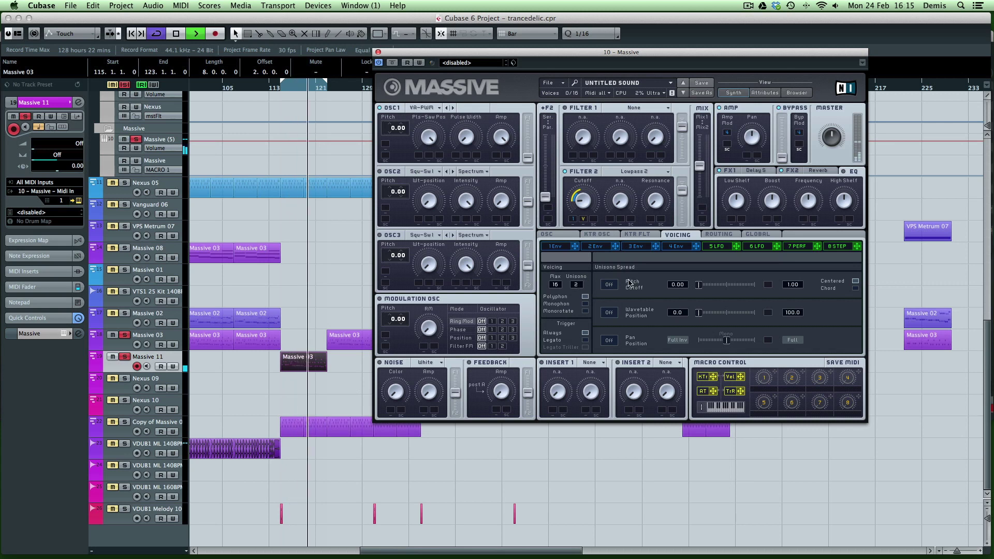
# Step: Enable the Pan Position unisono spread, raise it to the maximum and audition the clip
pyautogui.click(609, 342)
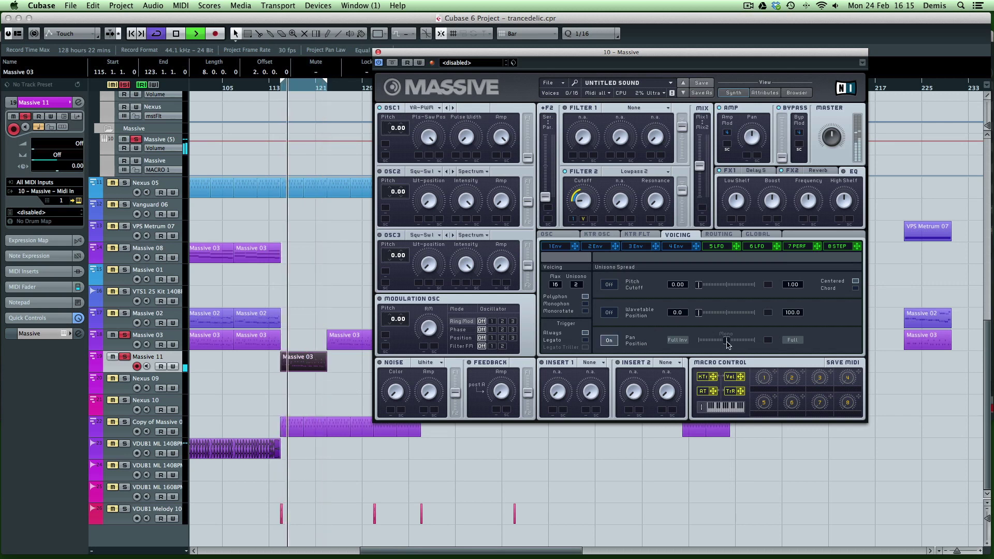
pyautogui.moveTo(727, 343); pyautogui.dragTo(759, 345)
pyautogui.press('space')
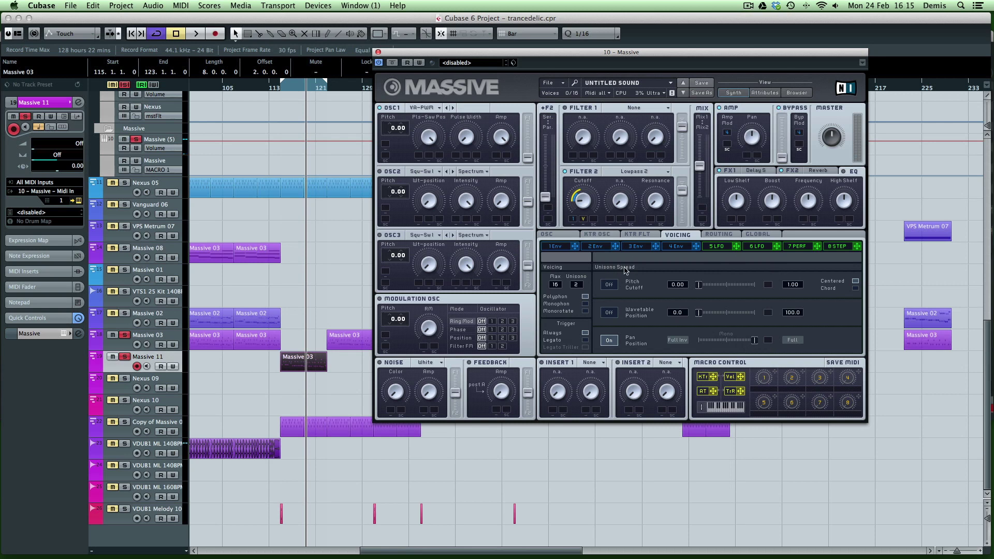
pyautogui.press('space')
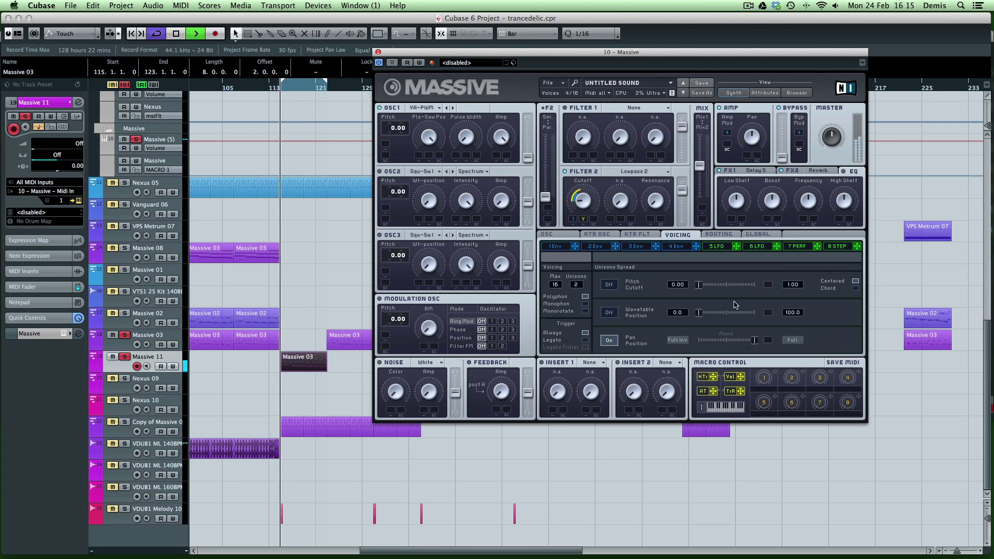
pyautogui.press('space')
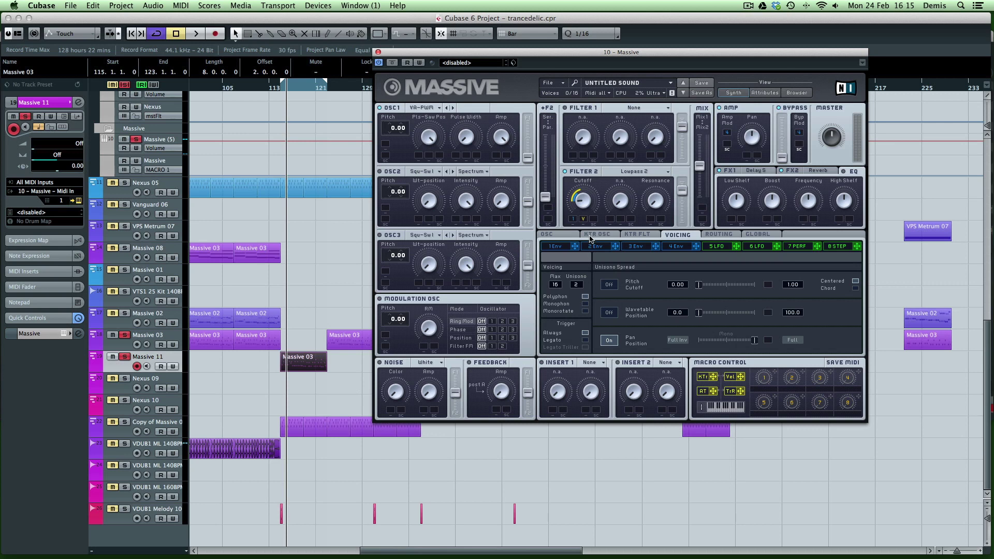
# Step: Slightly raise the attack and maximise the decay of the vibrato's internal envelope, and assign it to modulate the vibrato depth
pyautogui.moveTo(580, 200); pyautogui.dragTo(583, 177)
pyautogui.click(564, 236)
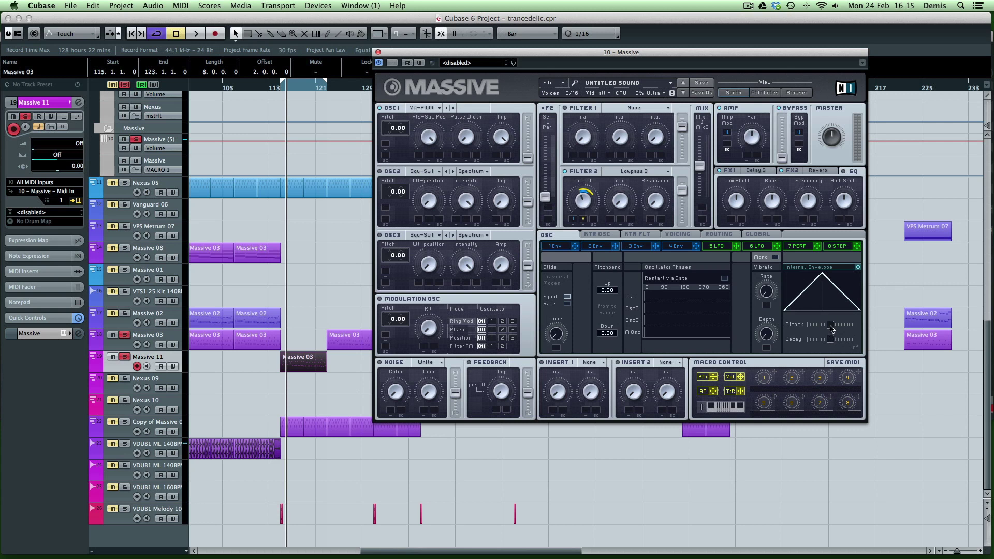
pyautogui.moveTo(830, 328); pyautogui.dragTo(834, 327)
pyautogui.moveTo(830, 339); pyautogui.dragTo(853, 339)
pyautogui.moveTo(859, 269); pyautogui.dragTo(769, 352)
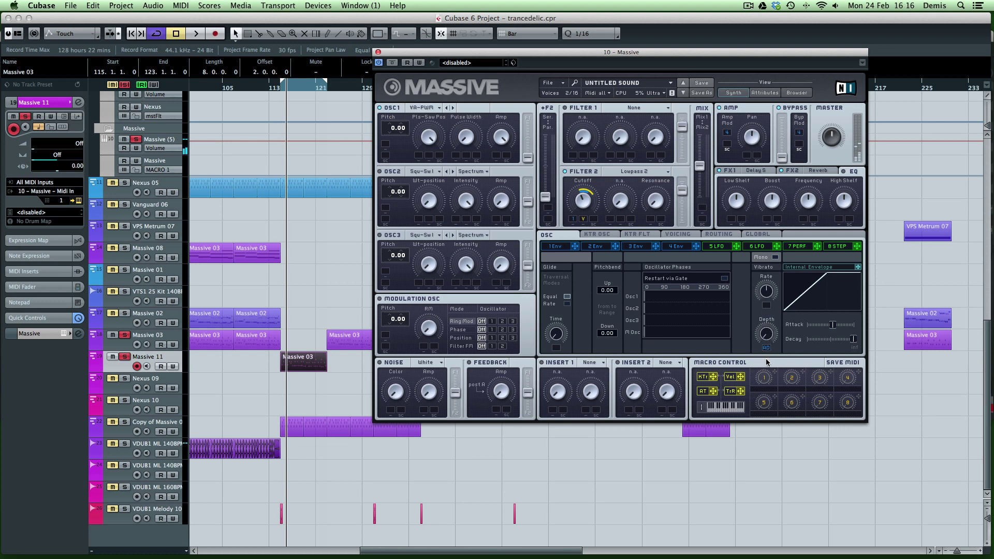
pyautogui.moveTo(768, 346); pyautogui.dragTo(768, 318)
# Step: Lower the Filter 2 cutoff again and audition the clip from the start of the loop
pyautogui.moveTo(574, 196); pyautogui.dragTo(578, 223)
pyautogui.press('KP_1')
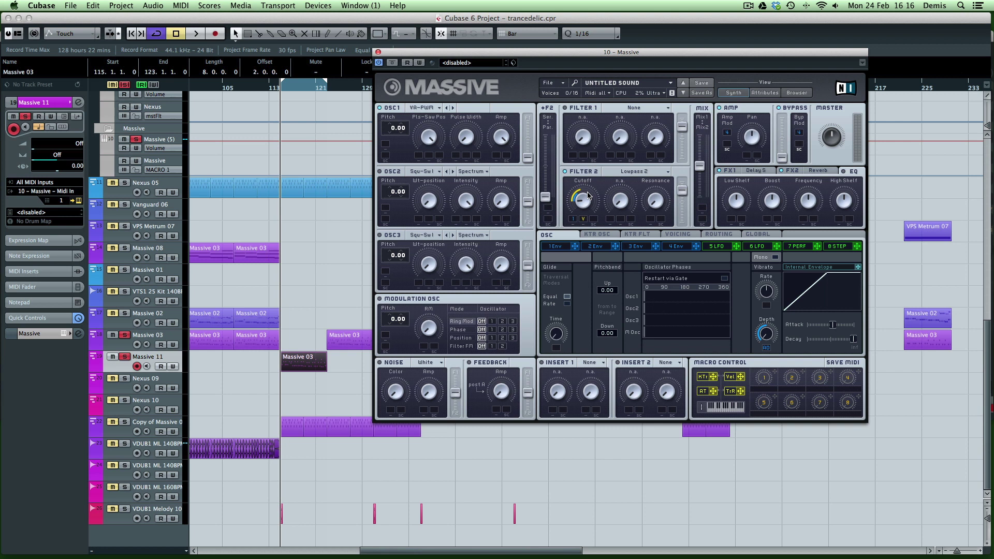
pyautogui.press('space')
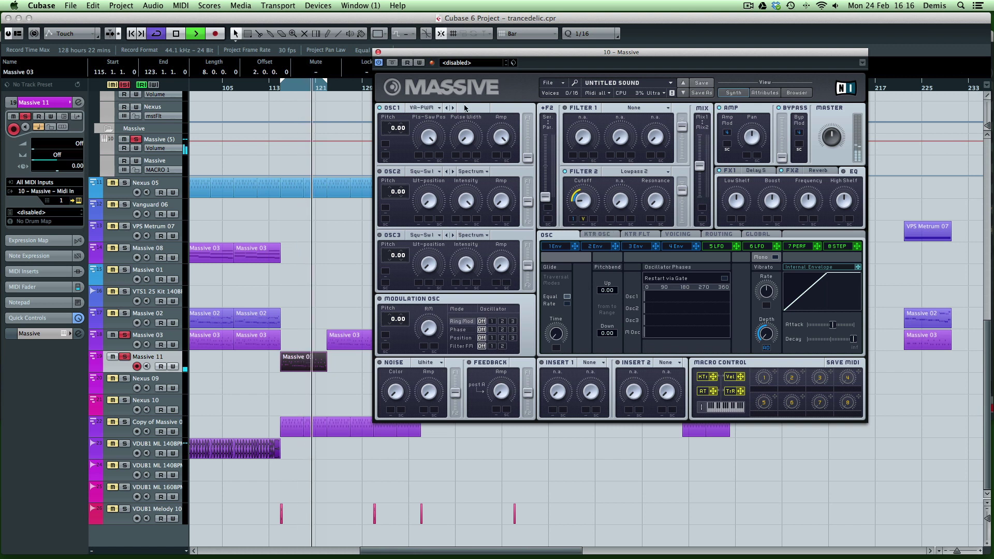
# Step: Move the Massive window clear of the clip, stop playback and show the settings of envelope 1
pyautogui.click(350, 338)
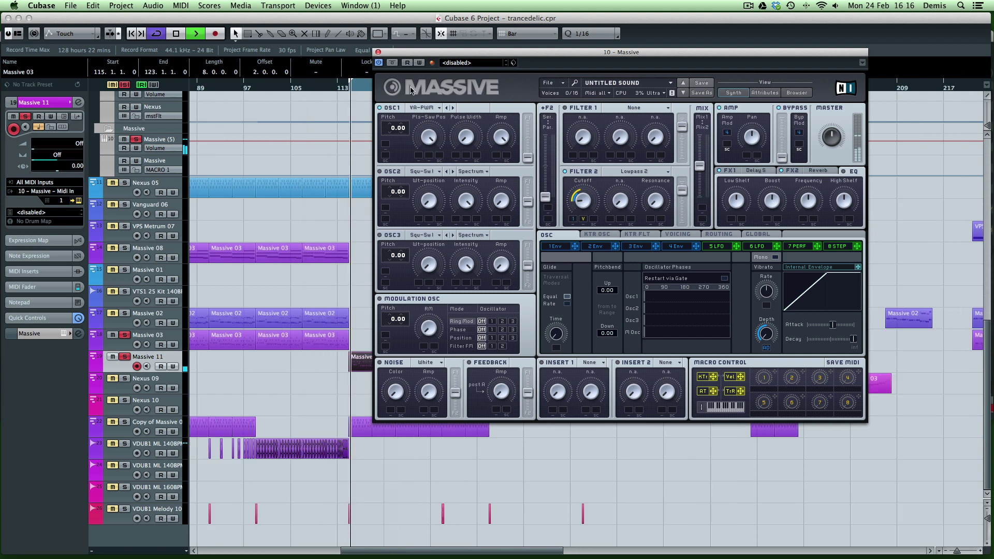
pyautogui.moveTo(403, 54); pyautogui.dragTo(441, 43)
pyautogui.press('space')
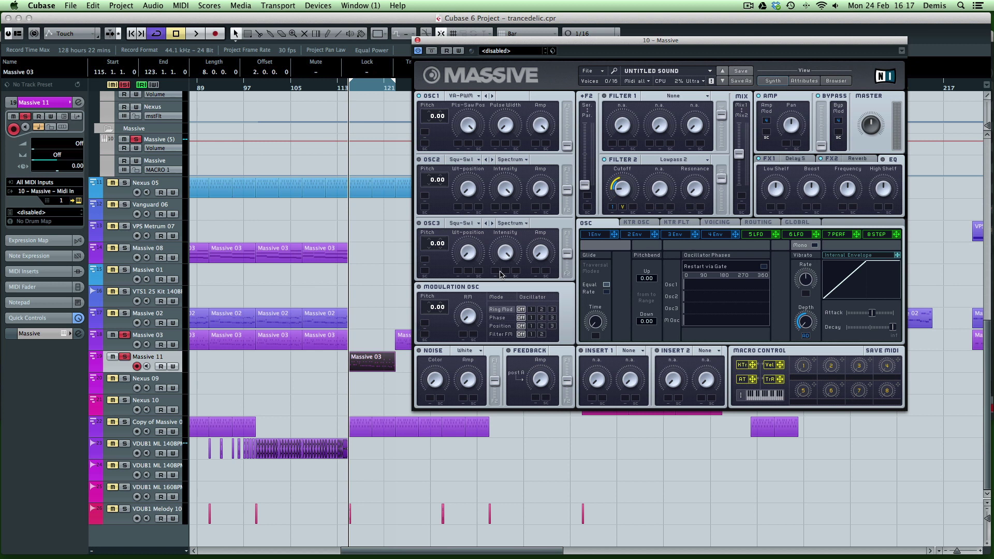
pyautogui.click(590, 235)
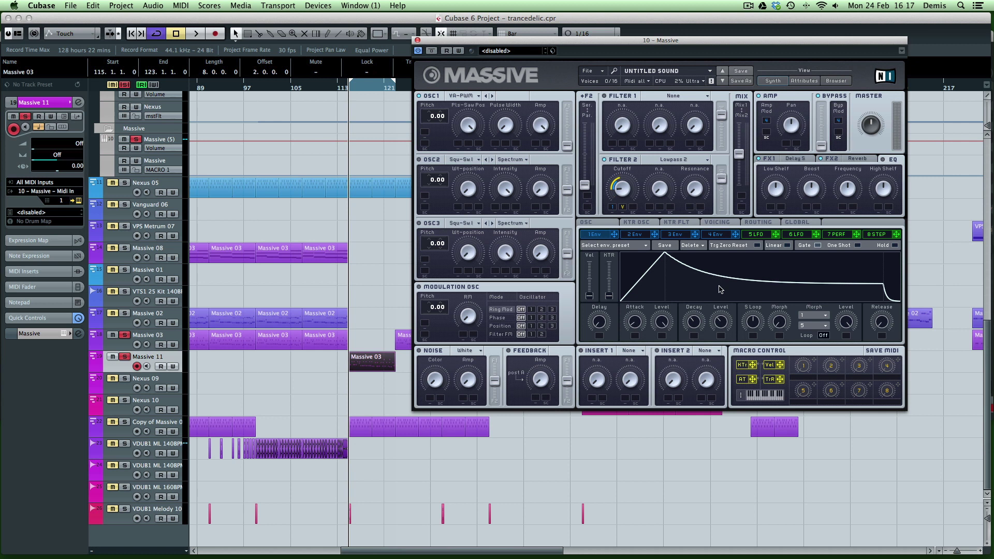